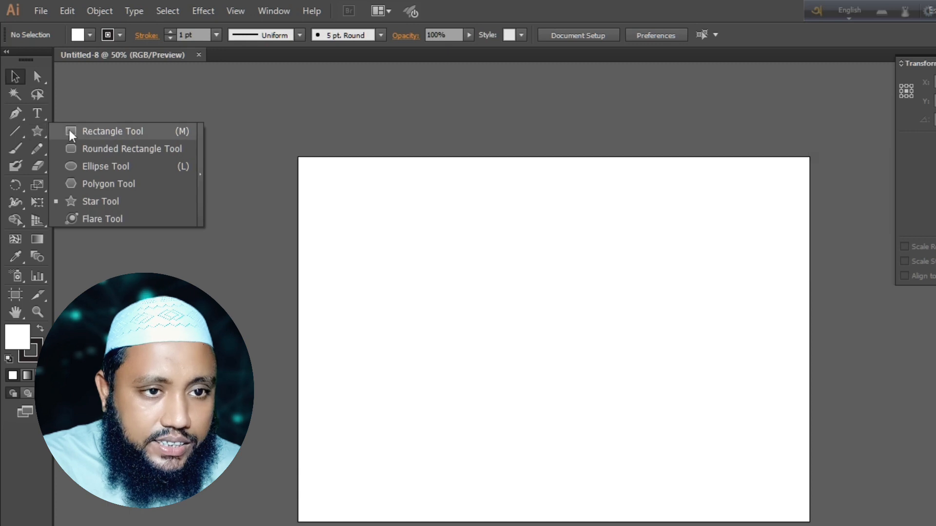
- Draw a rectangle about 1548 by 1074 px covering the whole artboard and fill it with near-black 020202
drag(265, 144, 830, 525)
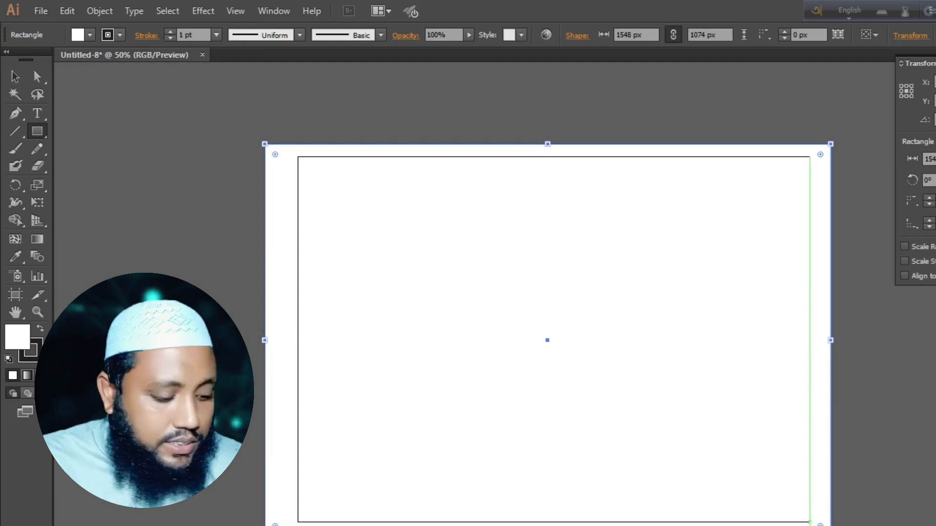
double_click(17, 338)
text(000000)
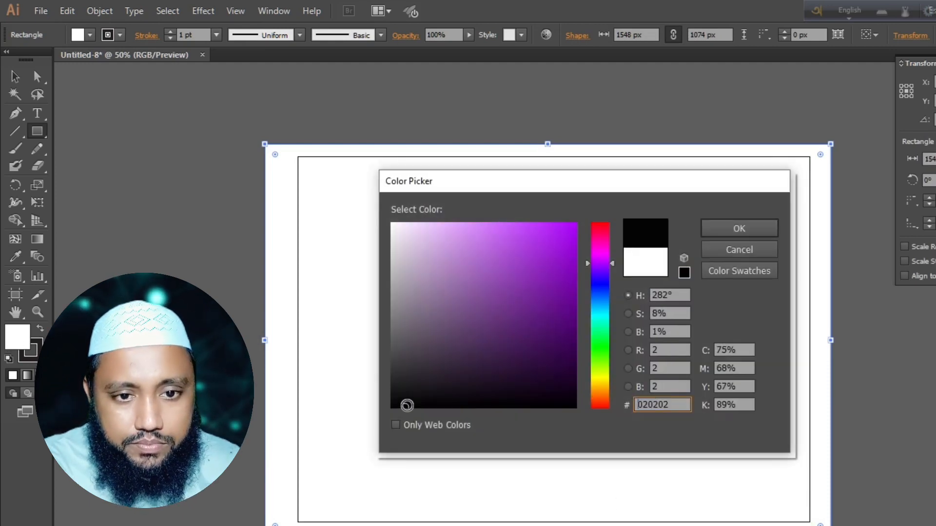
click(754, 226)
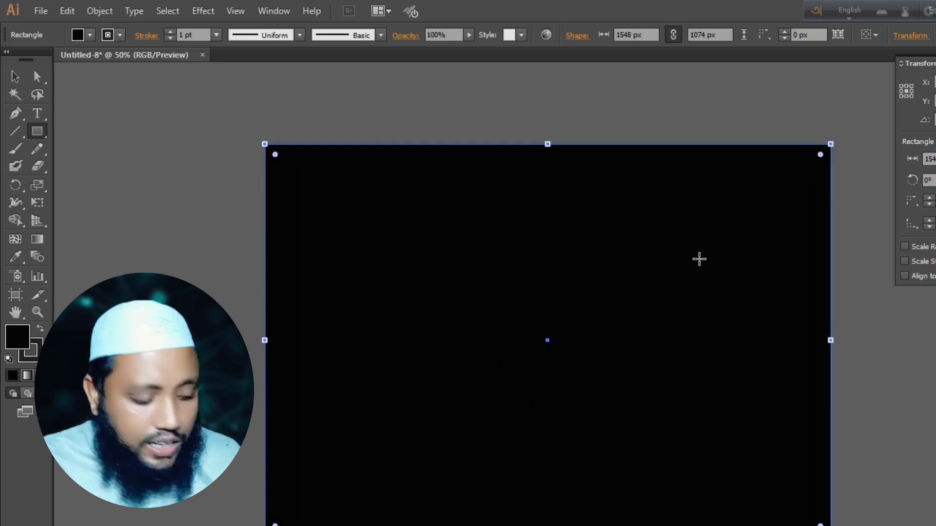
key(ctrl+shift+a)
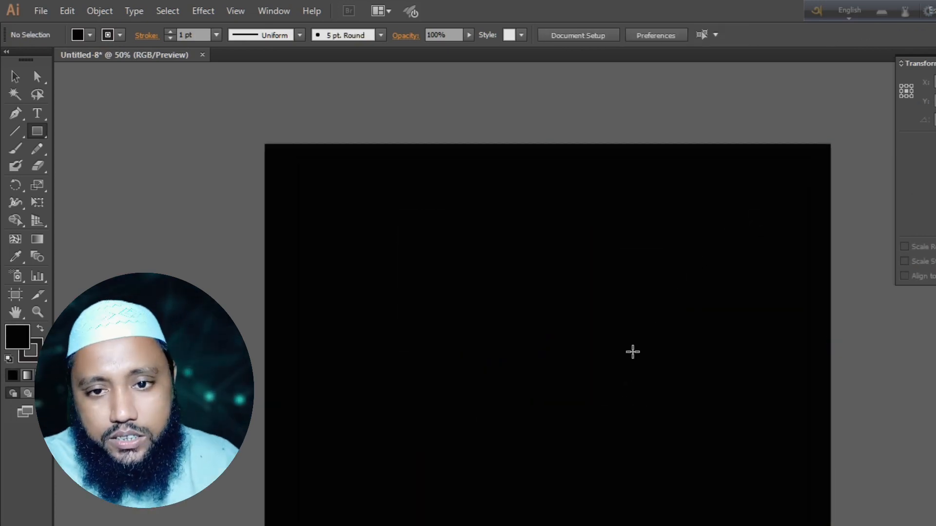
- Draw a triangle about 669 px wide and 585 px high over the upper part of the black background with the Star tool
click(40, 130)
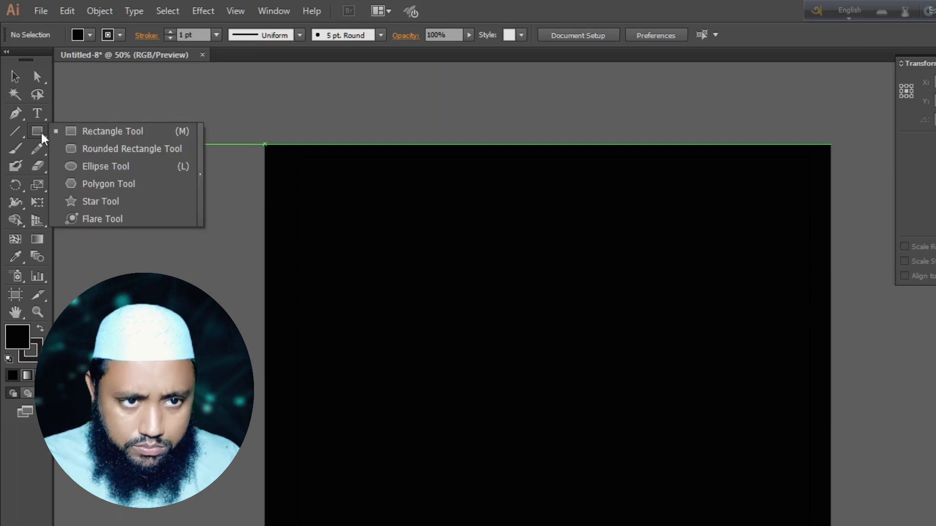
click(130, 196)
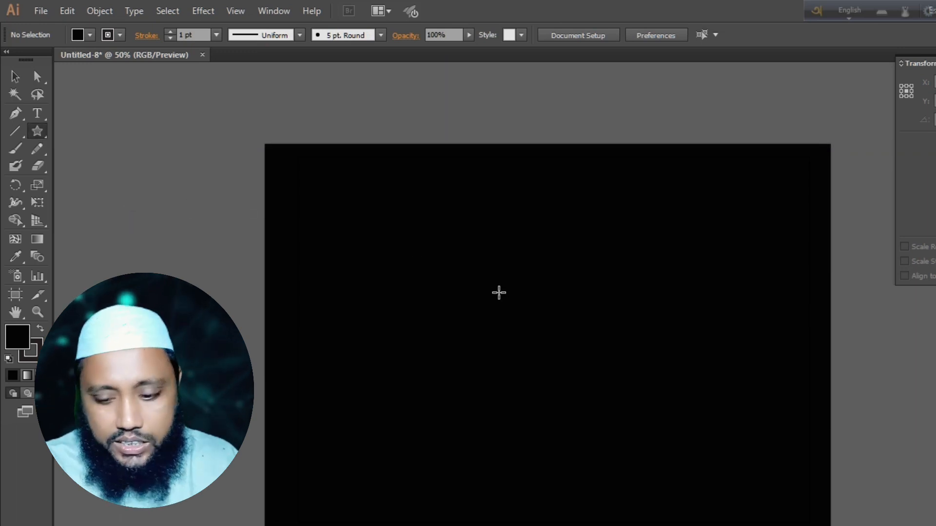
drag(488, 286, 609, 360)
key(Up)
key(Up)
key(Up)
key(Up)
key(Up)
key(Down)
key(Down)
key(Down)
key(Down)
key(Down)
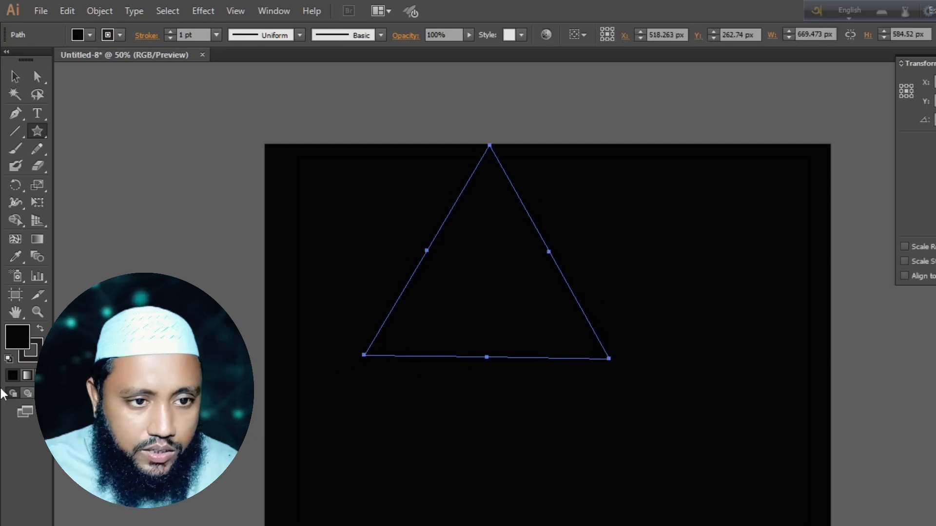
- Remove the triangle's fill and set its stroke colour to orange F29F0C
key(slash)
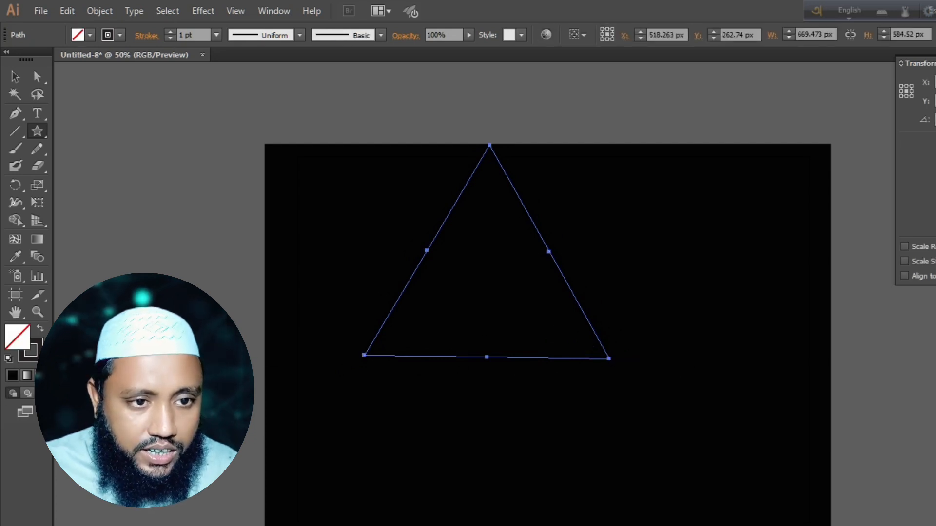
double_click(30, 353)
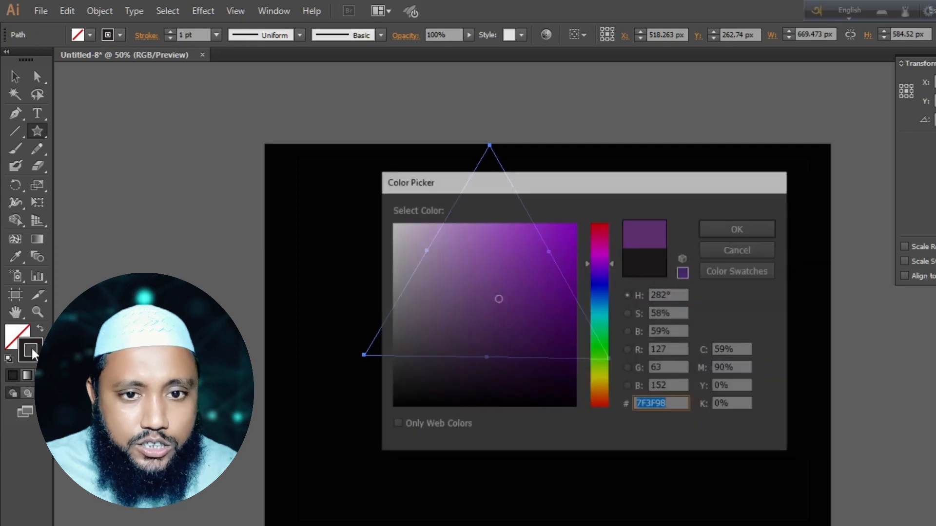
click(598, 388)
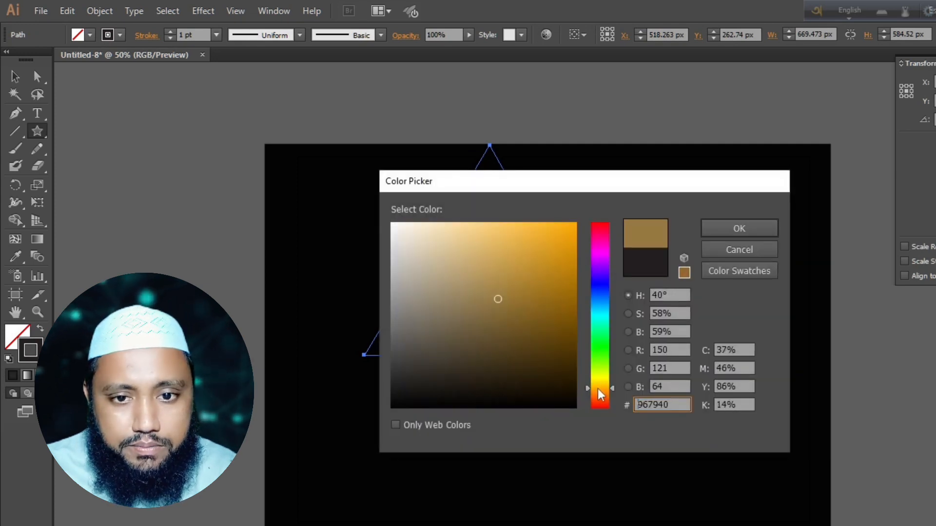
click(568, 231)
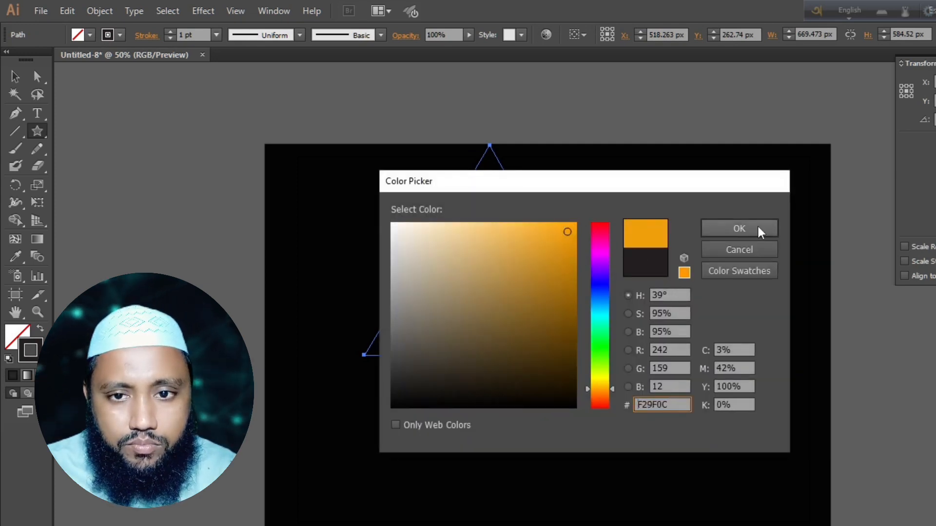
click(756, 225)
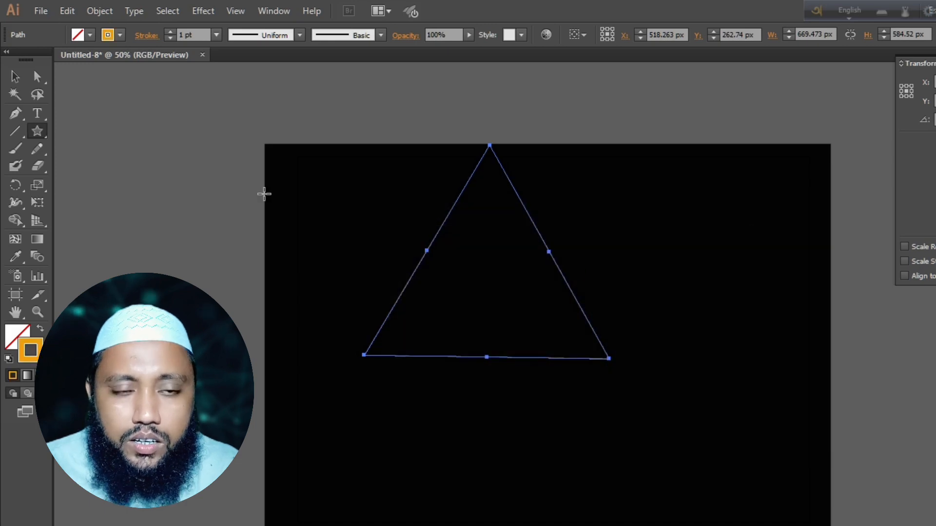
- Set the triangle's stroke weight to 7 pt and move the triangle down and slightly right on the background
click(170, 32)
click(171, 31)
click(171, 32)
click(171, 30)
click(171, 31)
click(170, 30)
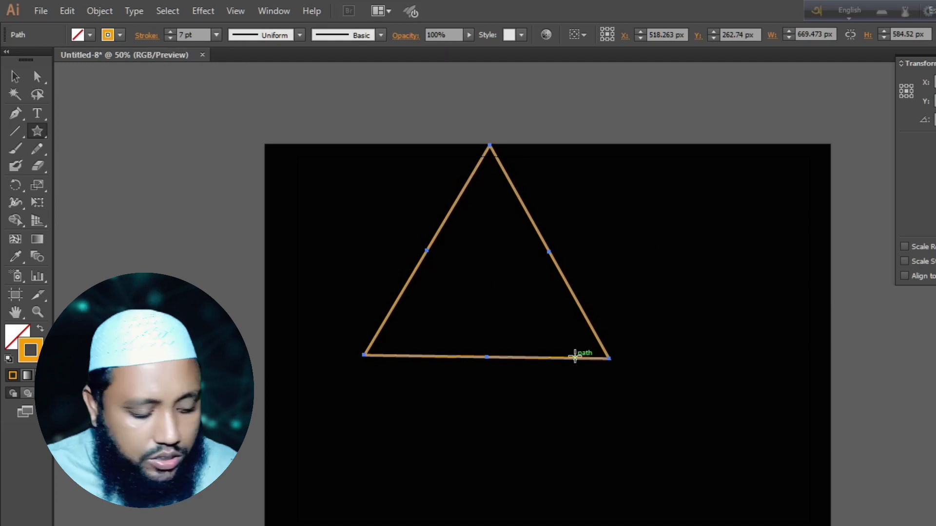
key(v)
drag(568, 359, 595, 411)
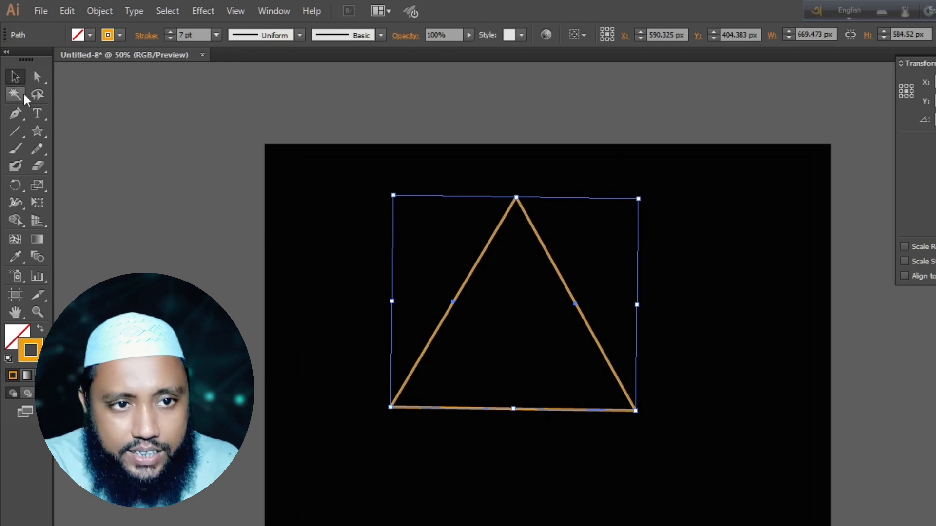
- Round all three corners of the triangle to a radius of about 51 px
click(38, 77)
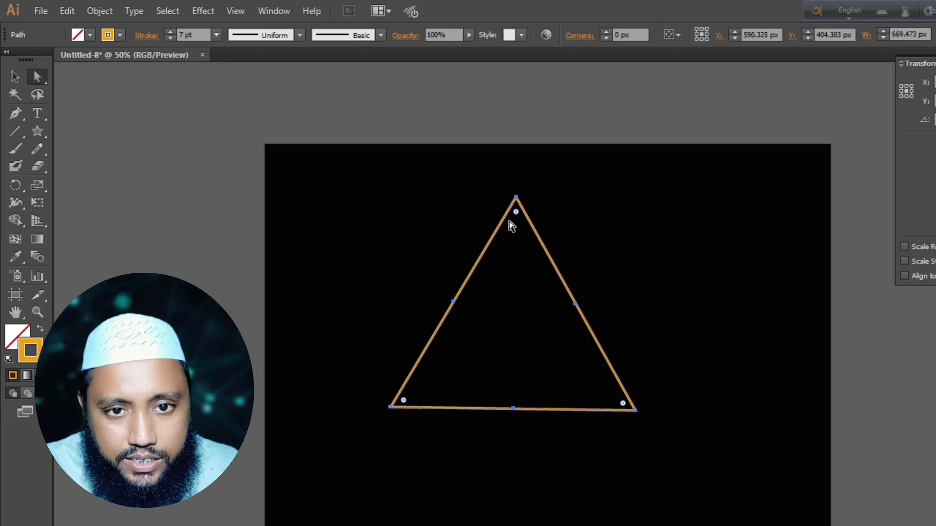
drag(515, 213, 521, 237)
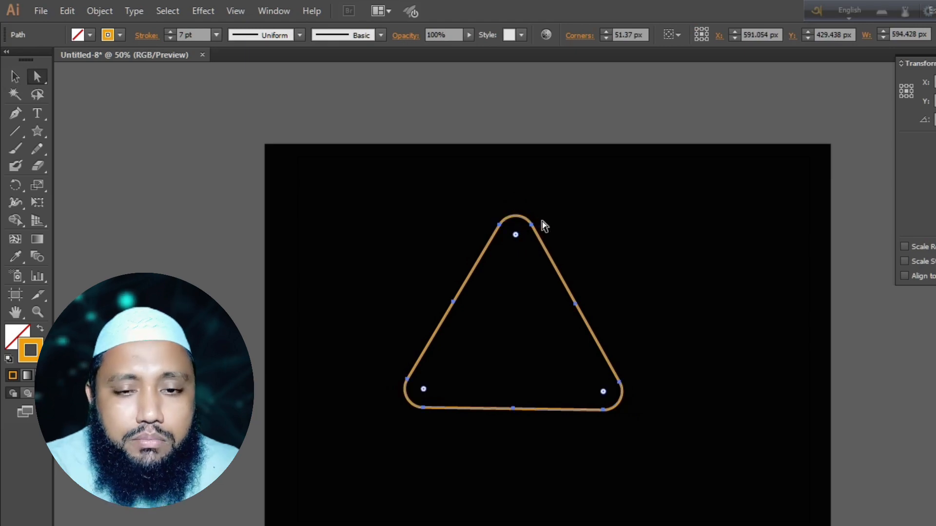
click(542, 221)
click(529, 226)
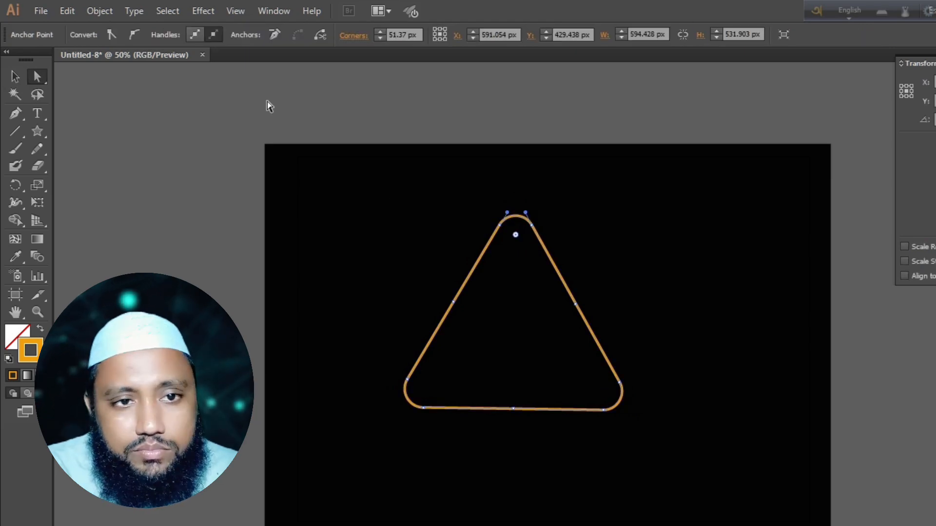
- Start a Transform effect on the rounded triangle with 96% horizontal and vertical scale and the preview enabled
click(206, 13)
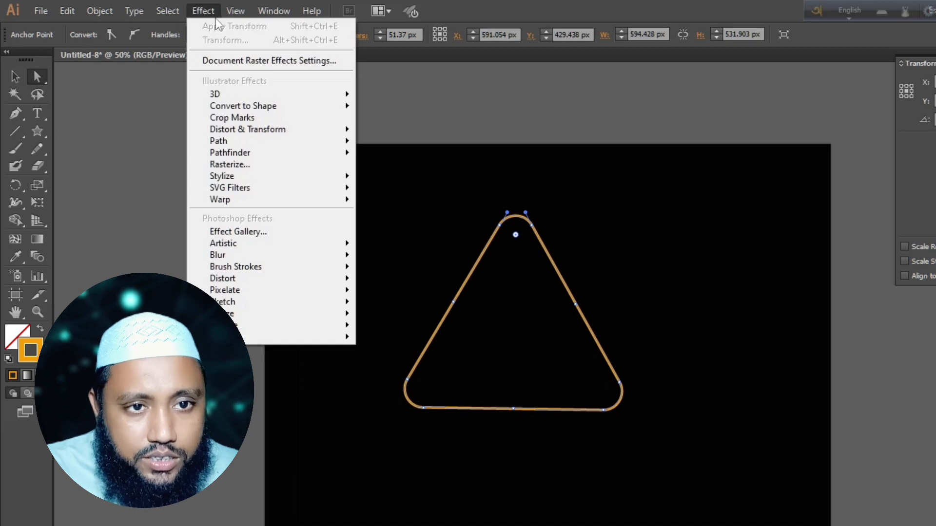
mouse_move(254, 131)
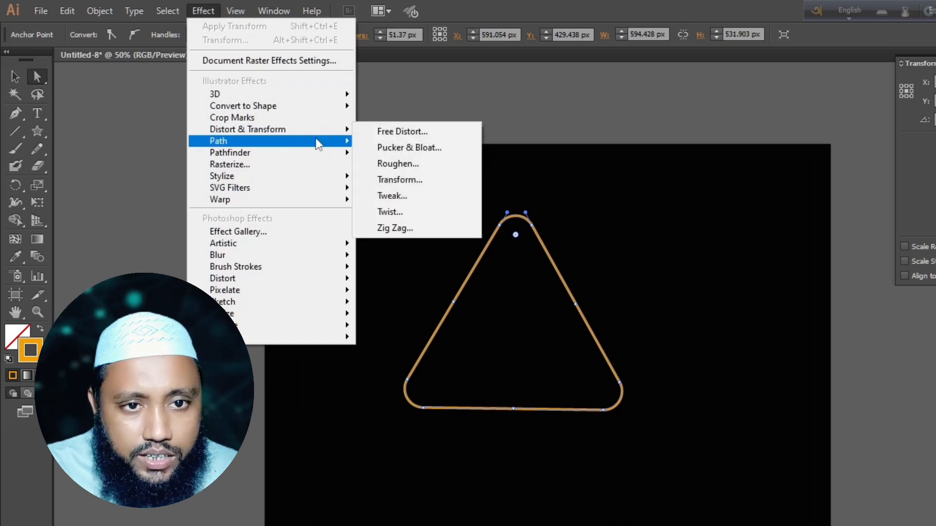
click(413, 180)
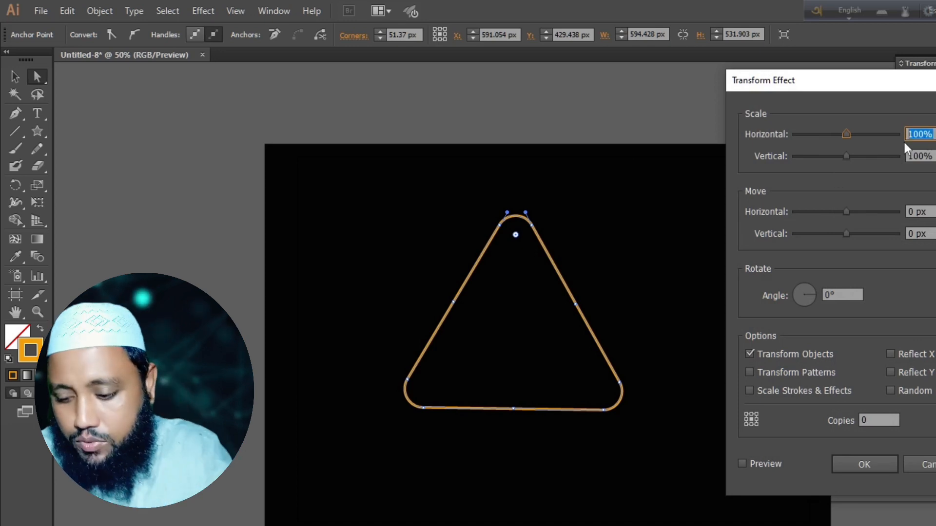
text(96)
click(933, 155)
drag(934, 155, 906, 169)
text(96)
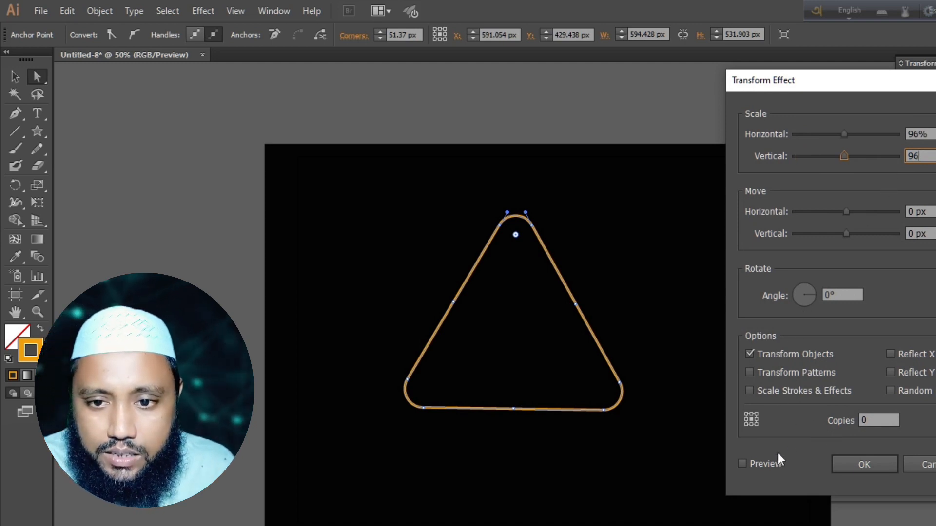
click(741, 464)
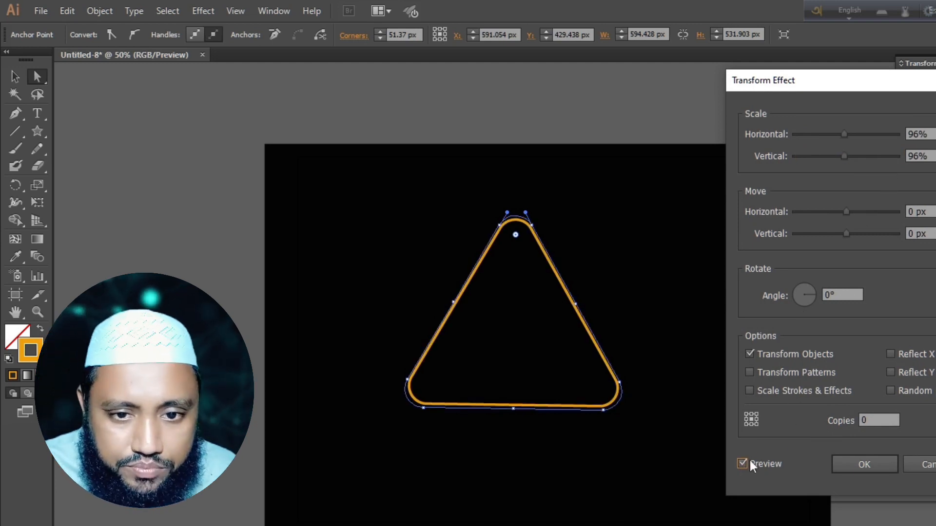
- Set the Transform effect's rotation angle to 3°
click(850, 294)
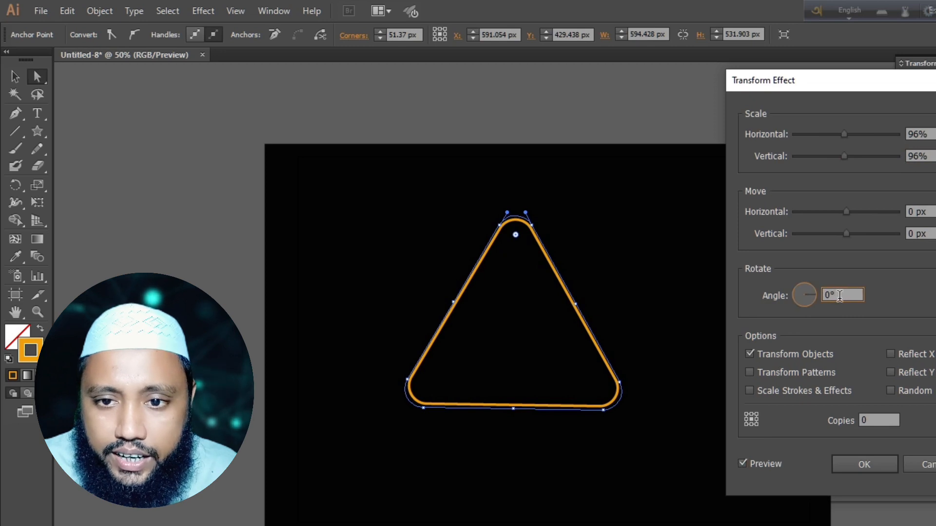
key(Up)
key(Up)
key(Up)
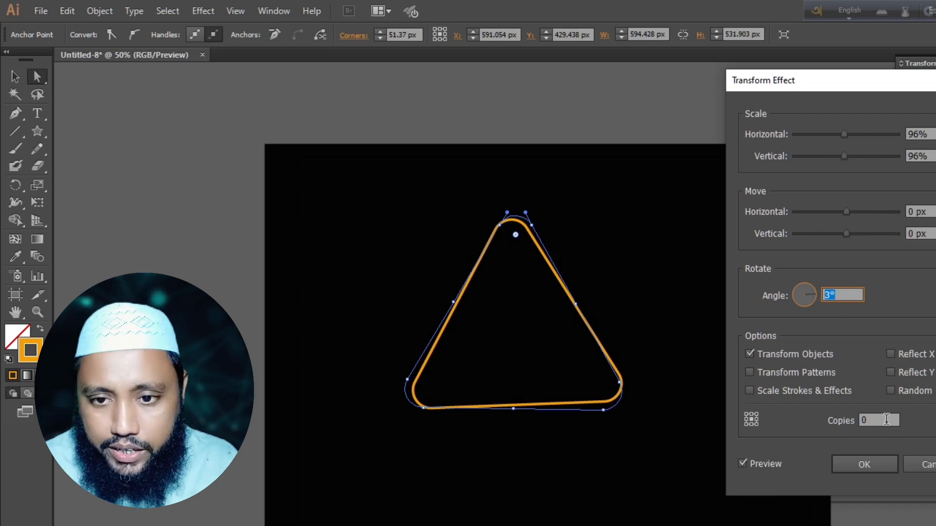
- Set the number of copies in the Transform effect to 61 and apply the effect
click(861, 420)
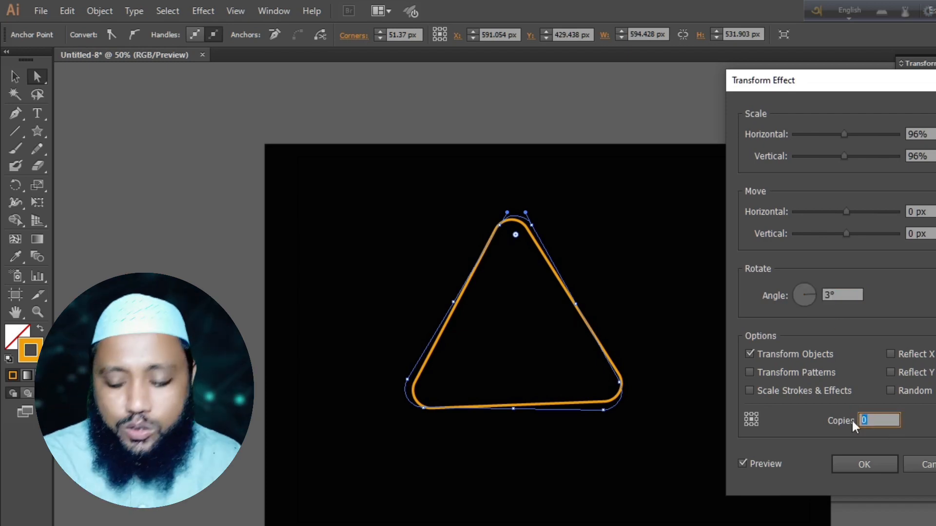
key(Up)
key(Up)
key(Up)
key(Up)
key(Up)
key(Up)
key(Up)
key(Up)
key(Up)
key(Up)
key(Up)
key(Up)
key(Up)
key(Up)
key(Up)
key(Up)
key(Up)
key(Up)
key(Up)
key(Up)
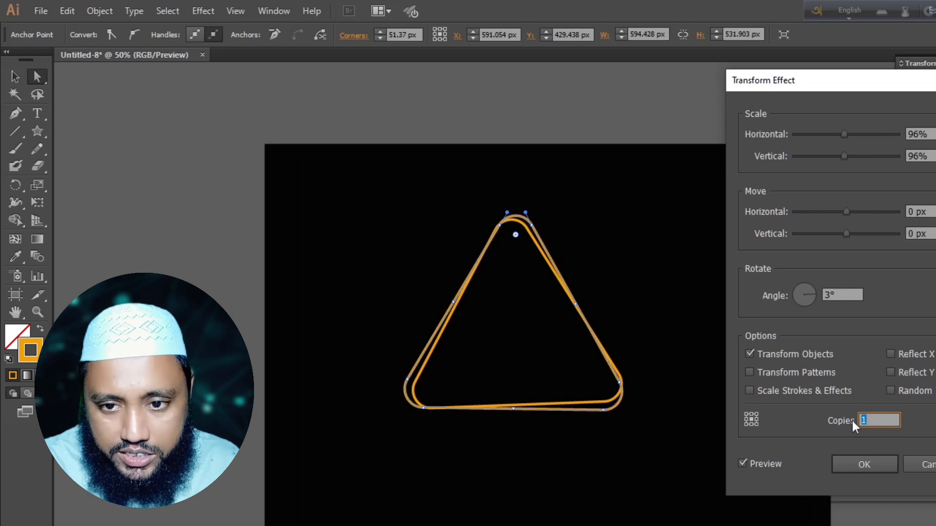
key(Up)
key(Up)
key(Up)
key(Up)
key(Up)
key(Up)
key(Up)
key(Up)
key(Up)
key(Up)
key(Up)
key(Up)
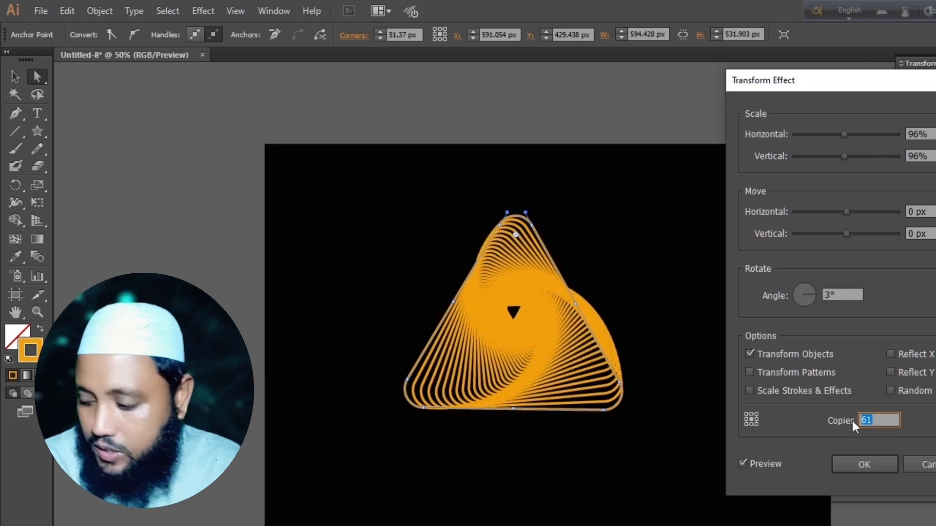
click(873, 466)
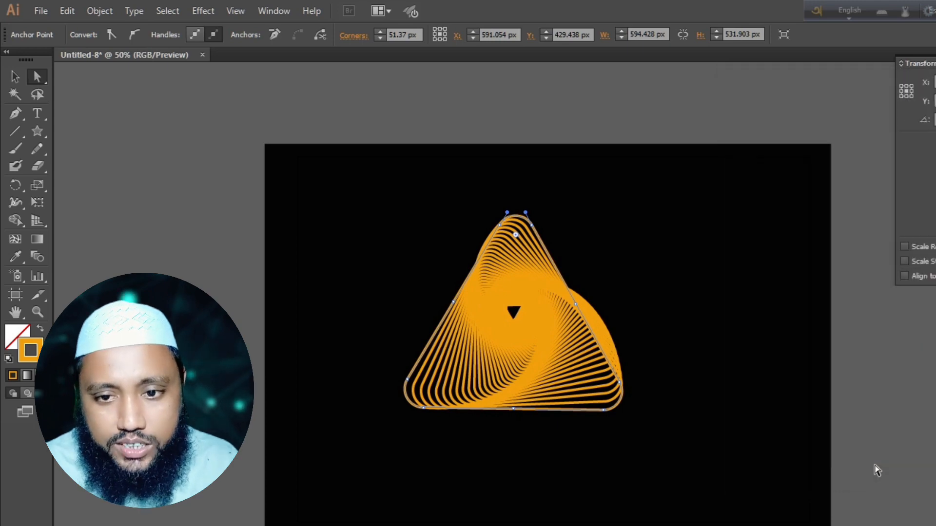
- Reduce the stroke weight of the spiral triangle to 2 pt and deselect it
click(14, 76)
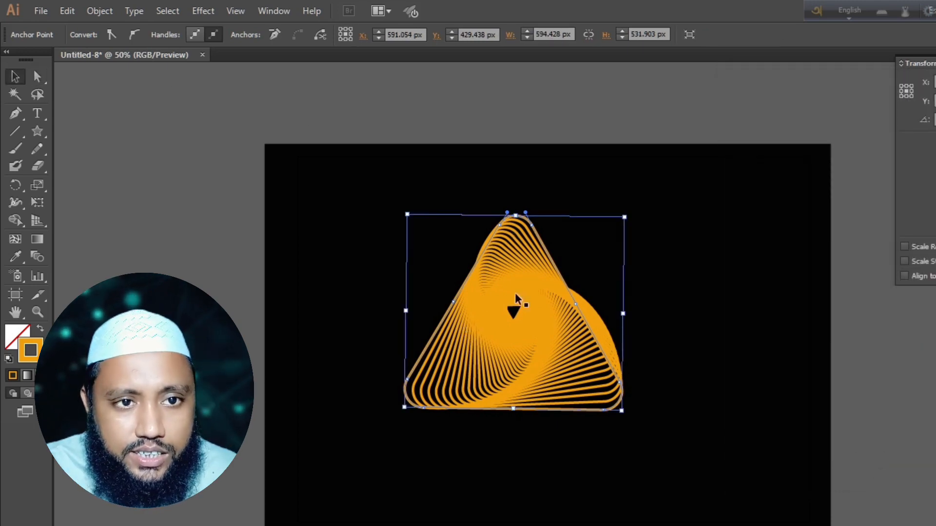
click(659, 507)
click(582, 409)
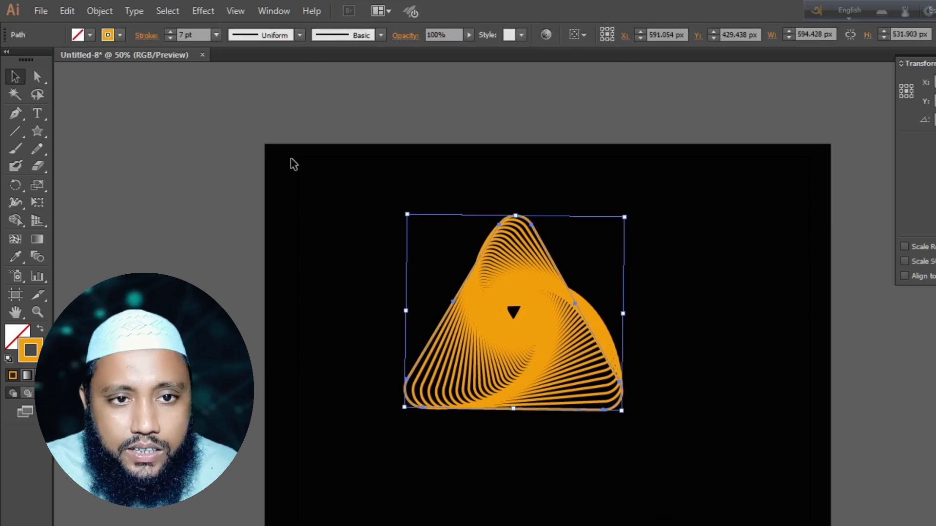
click(170, 39)
click(171, 39)
click(170, 39)
click(170, 39)
click(171, 39)
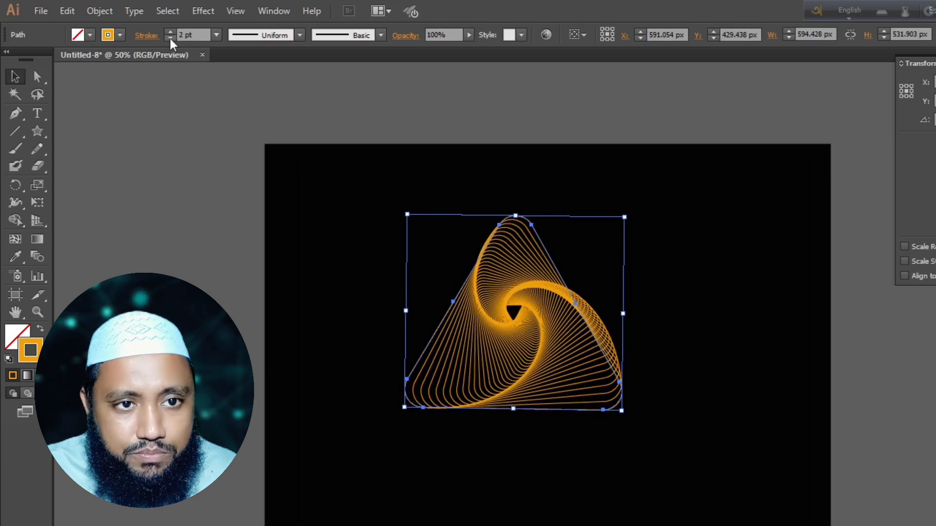
click(623, 454)
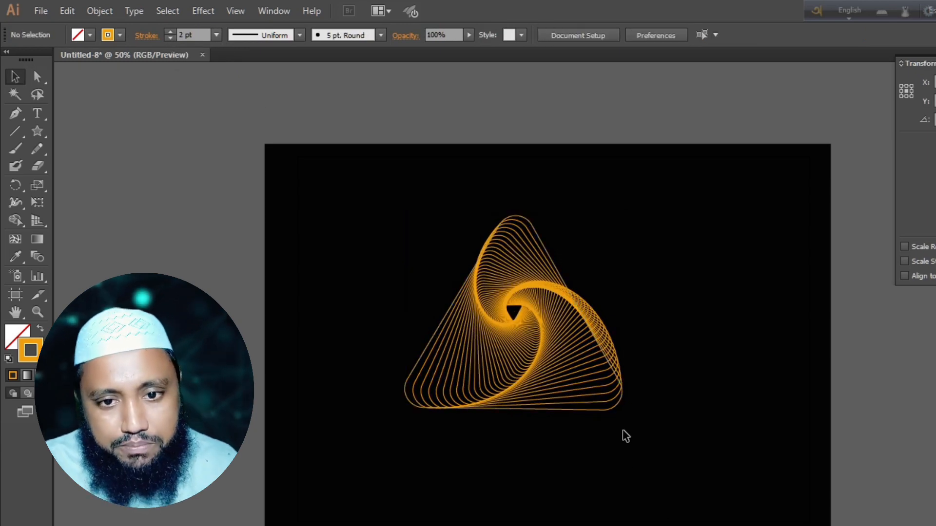
- Enlarge the spiral triangle to about 833 by 746 px and move it partly over the background's right edge
click(626, 410)
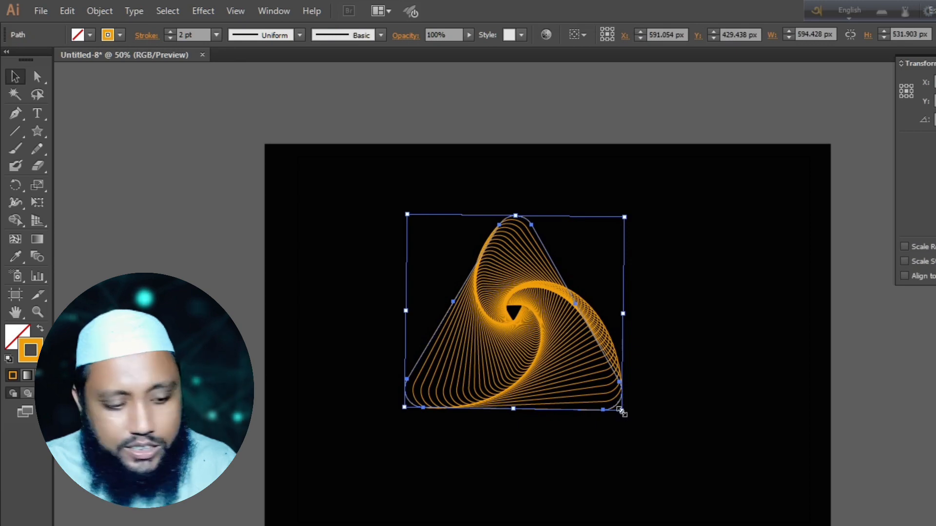
drag(622, 411, 709, 488)
drag(591, 417, 815, 396)
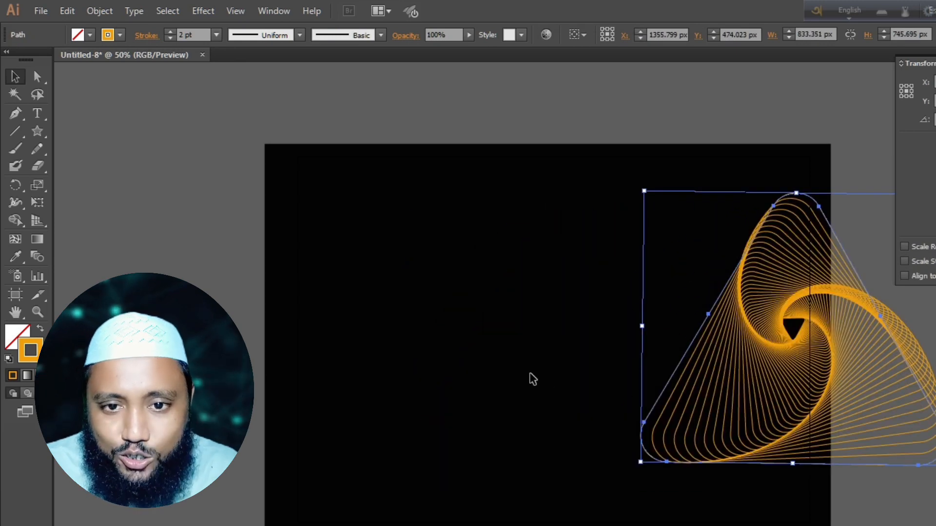
click(533, 378)
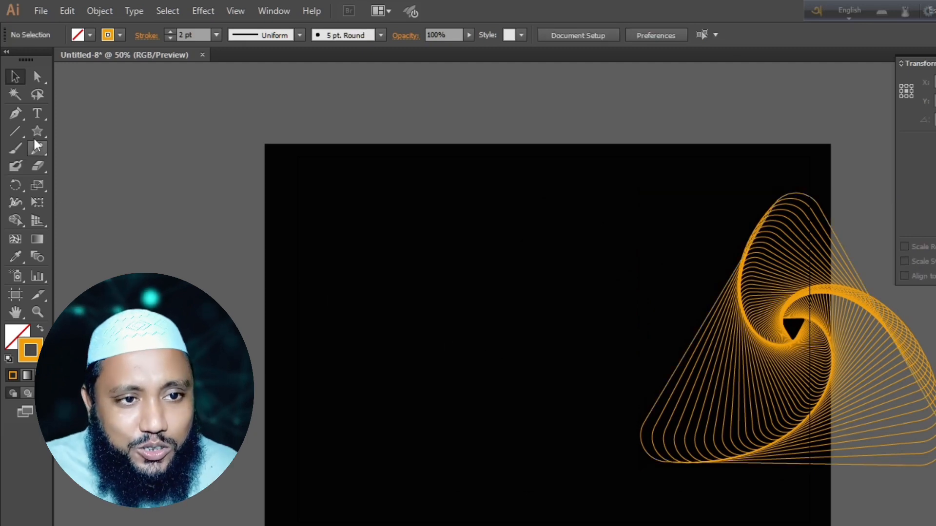
- Draw an eight-pointed star about 563 px wide and place it on the upper left part of the black background
drag(36, 135, 94, 202)
drag(338, 254, 427, 310)
key(Up)
key(Up)
key(Up)
key(Up)
key(Up)
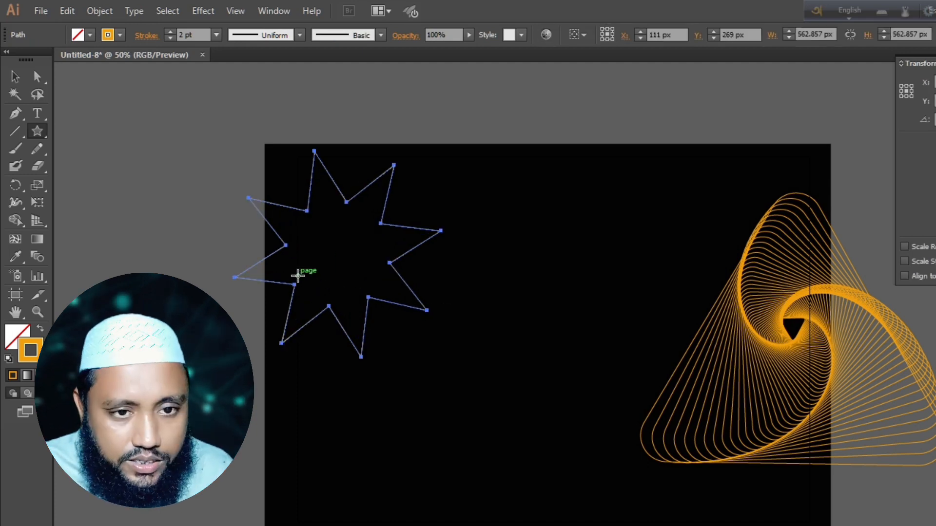
key(v)
drag(294, 284, 407, 320)
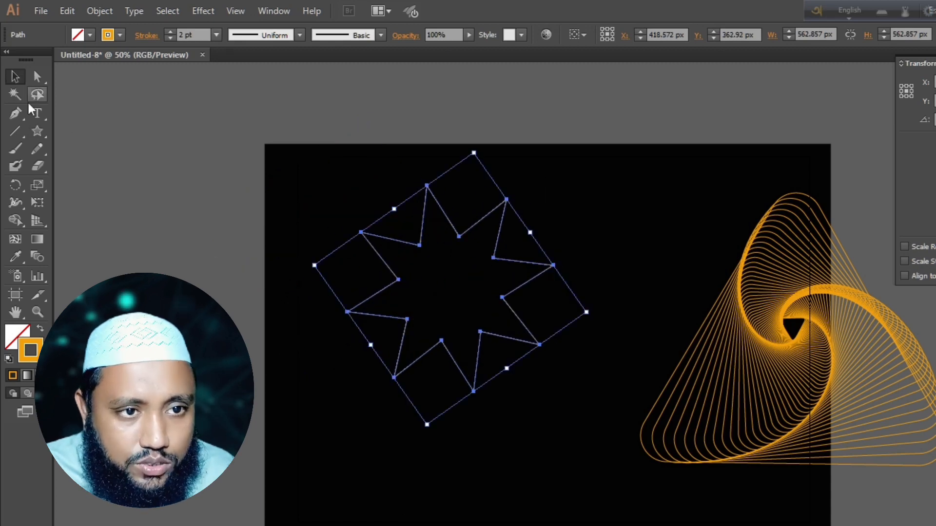
- Round all corners of the star to about 21.4 px and deselect it
click(37, 76)
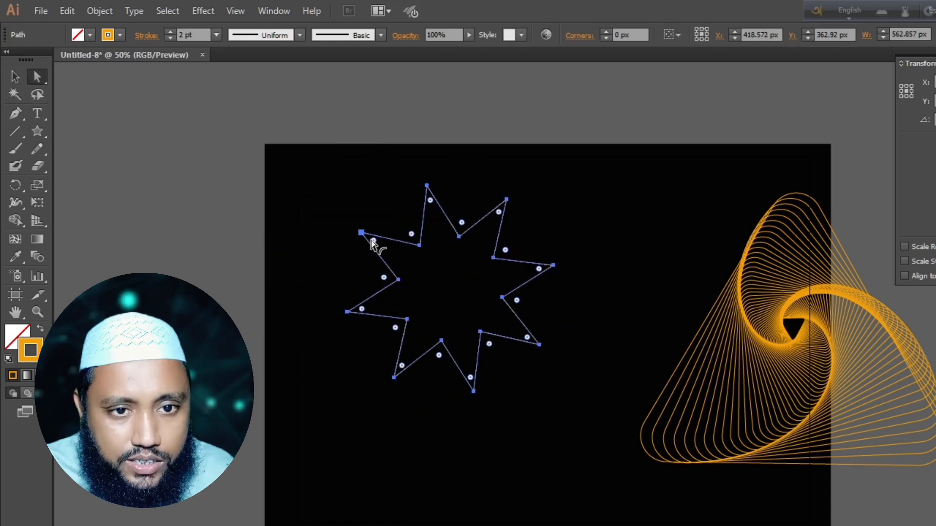
drag(373, 241, 381, 251)
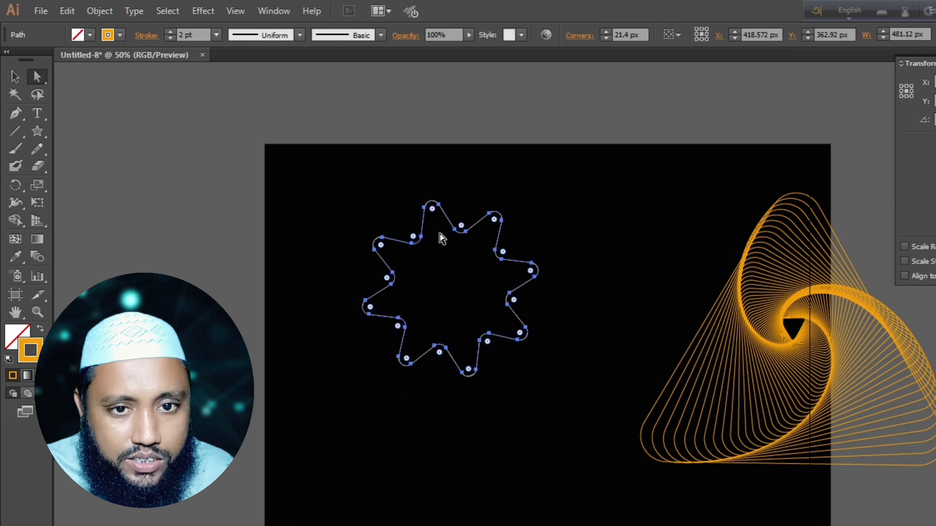
click(458, 294)
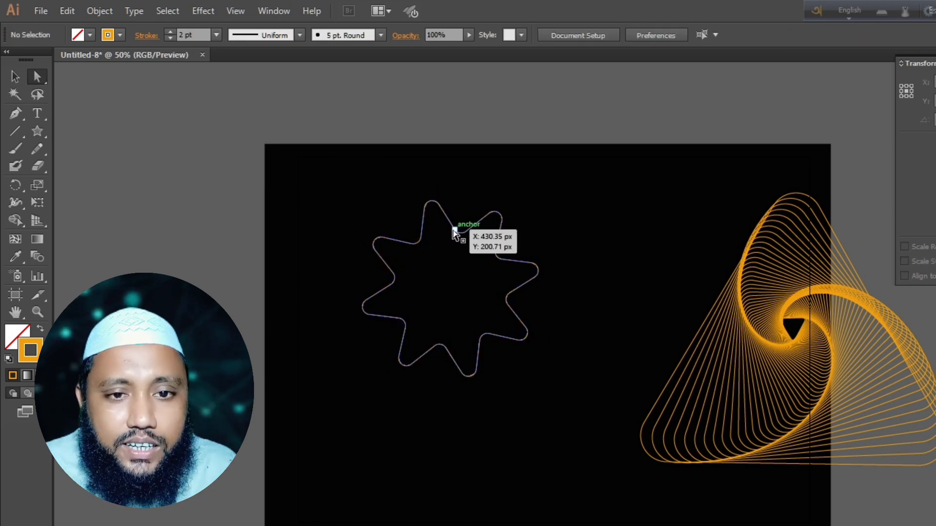
- Start a Transform effect on the rounded star with horizontal and vertical scale set to 96%
click(460, 230)
click(209, 15)
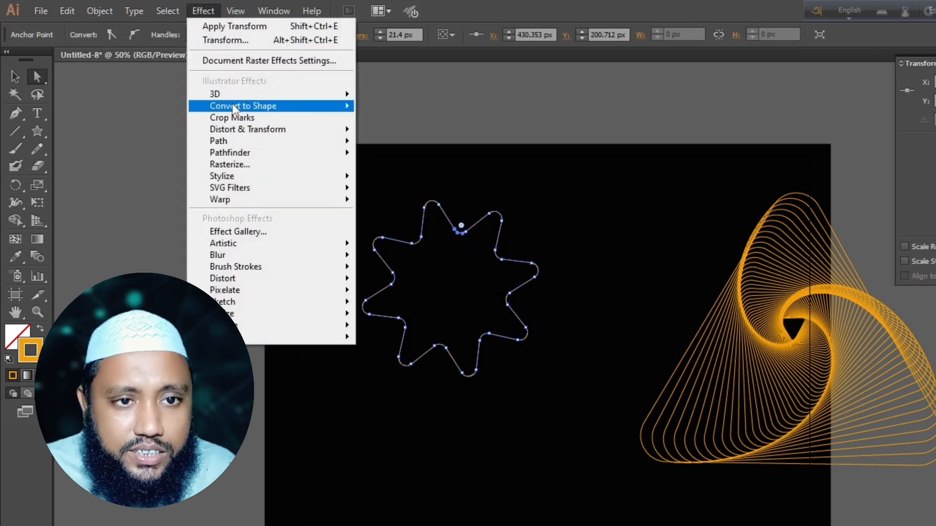
mouse_move(233, 127)
click(413, 179)
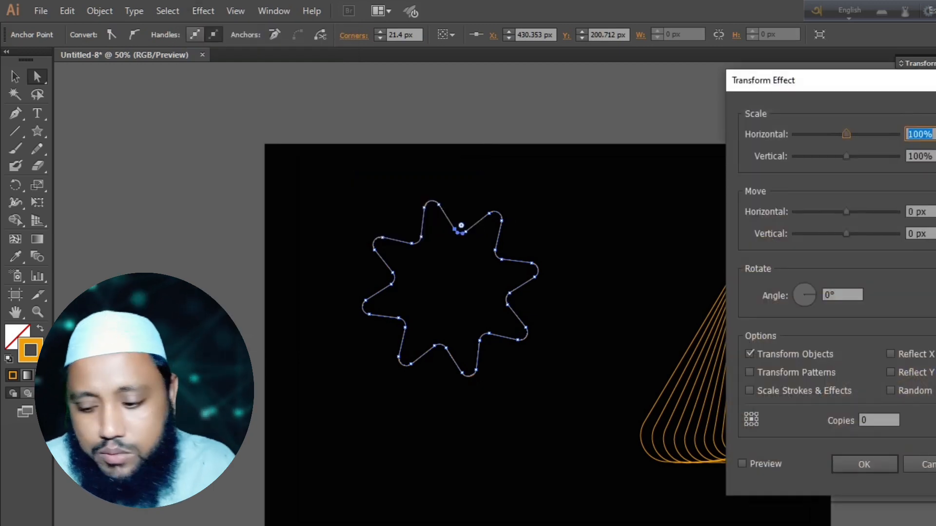
text(965)
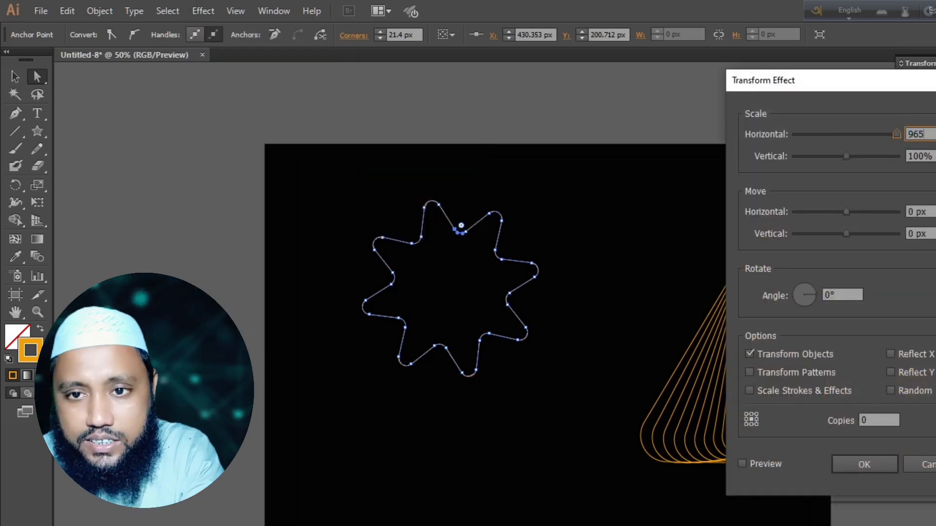
key(BackSpace)
key(BackSpace)
key(BackSpace)
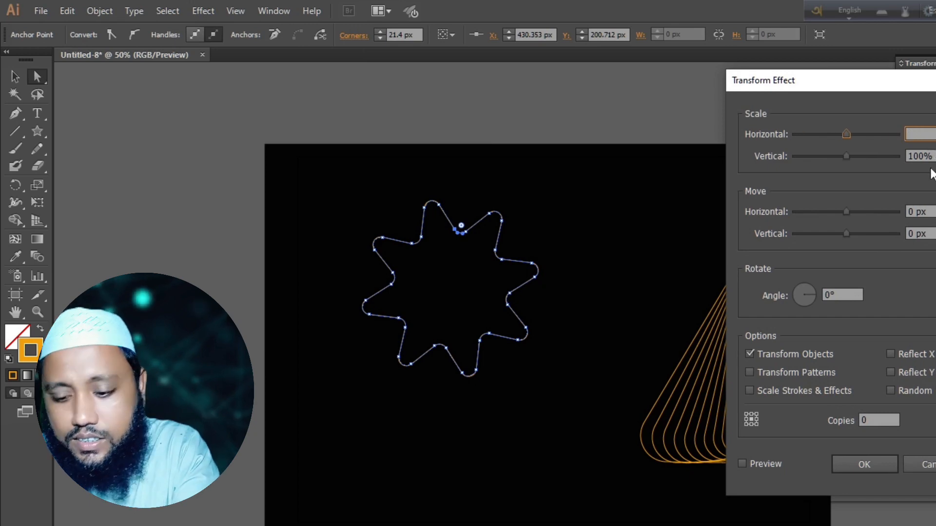
text(96)
key(Tab)
text(96)
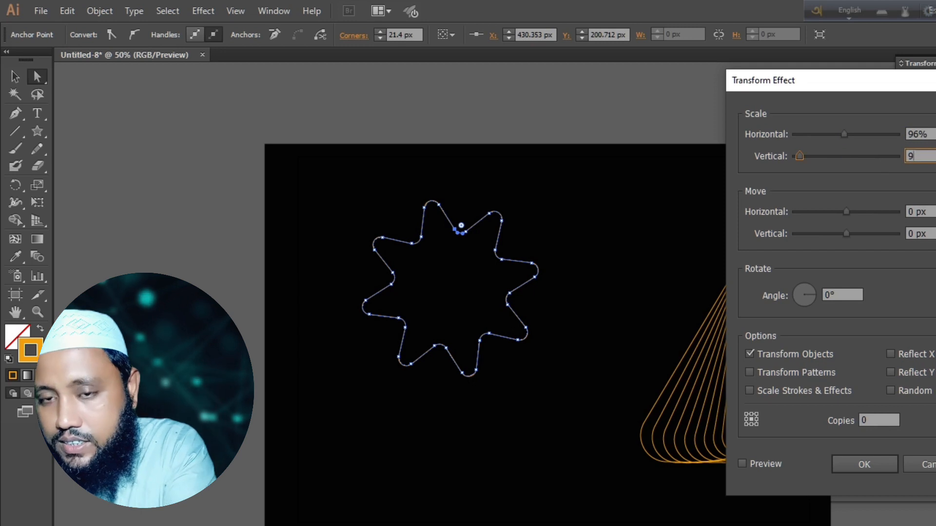
- Turn on the Transform effect's preview and set its rotation angle to 3°
click(741, 464)
click(848, 294)
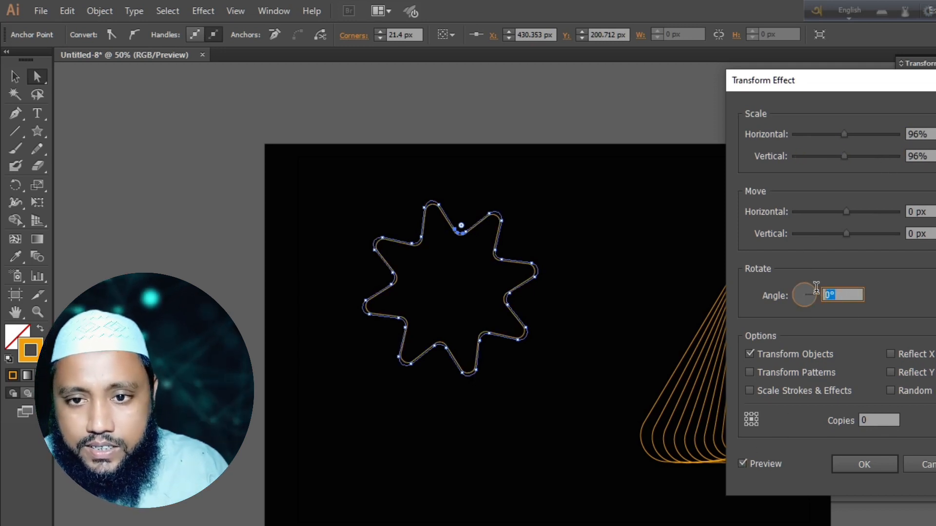
key(Up)
key(Up)
key(Up)
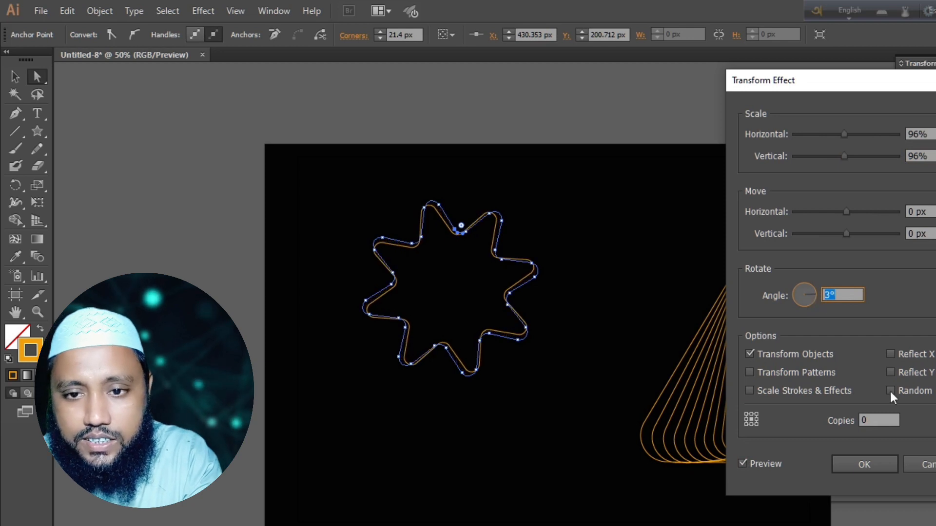
- Set the star's Transform effect to 61 copies and apply it
click(861, 420)
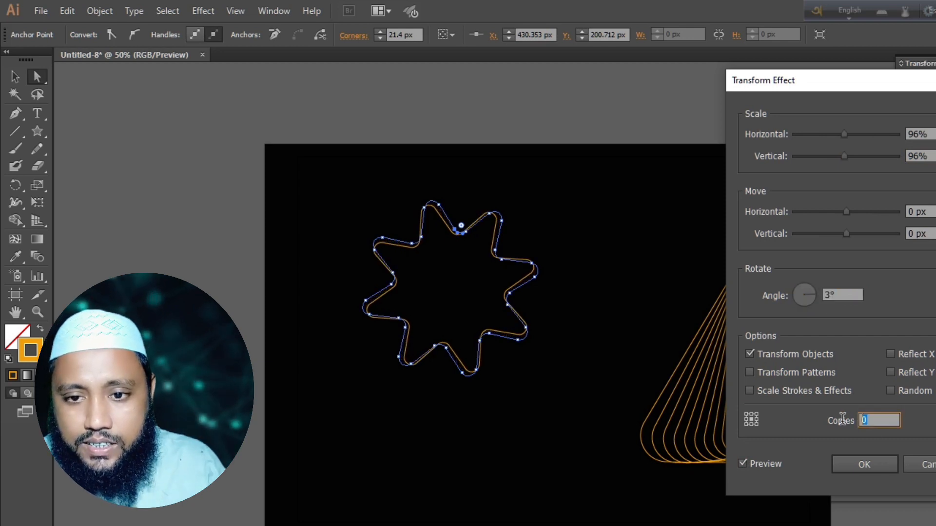
key(Up)
key(Up)
key(Up)
key(Up)
key(Up)
key(Up)
key(Up)
key(Up)
key(Up)
key(Up)
key(Up)
key(Up)
key(Up)
key(Up)
key(Up)
key(Up)
key(Up)
key(Up)
key(Up)
key(Up)
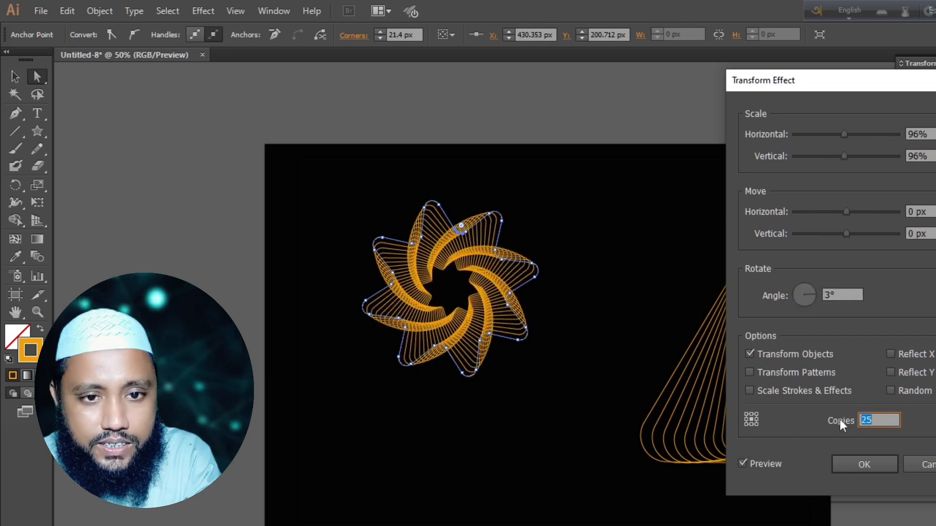
key(Up)
key(Up)
key(Up)
key(Up)
key(Up)
key(Up)
key(Up)
key(Up)
key(Up)
key(Up)
key(Up)
key(Up)
key(Up)
key(Up)
key(Up)
key(Up)
key(Up)
key(Up)
key(Up)
key(Up)
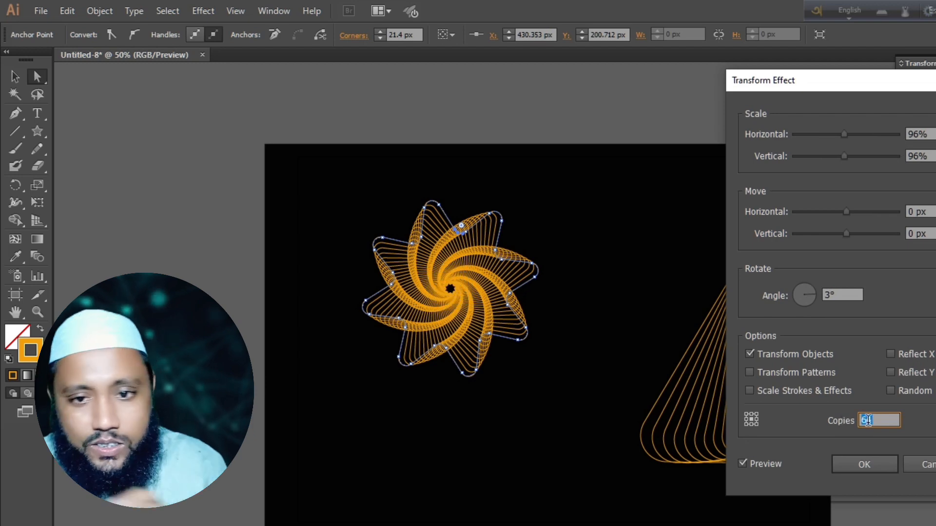
click(863, 464)
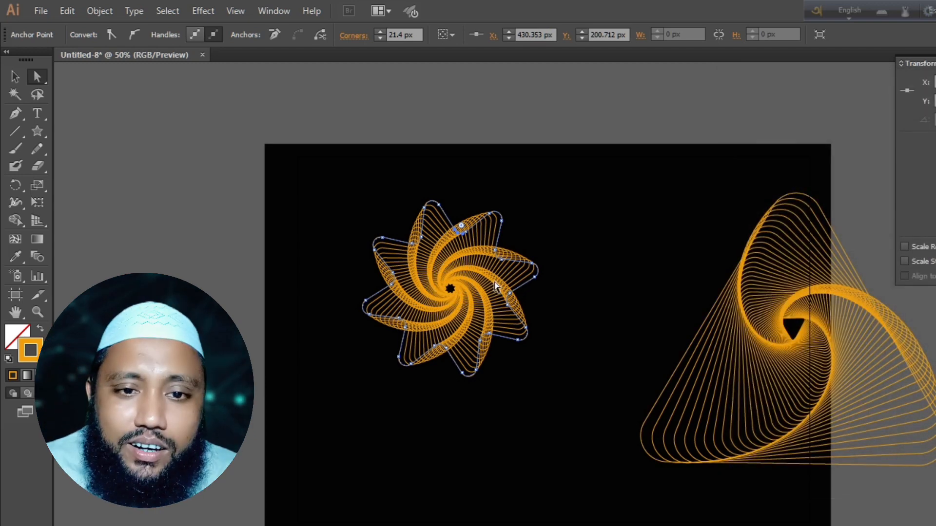
- Enlarge the spiral star and move it down towards the background's left edge
click(15, 76)
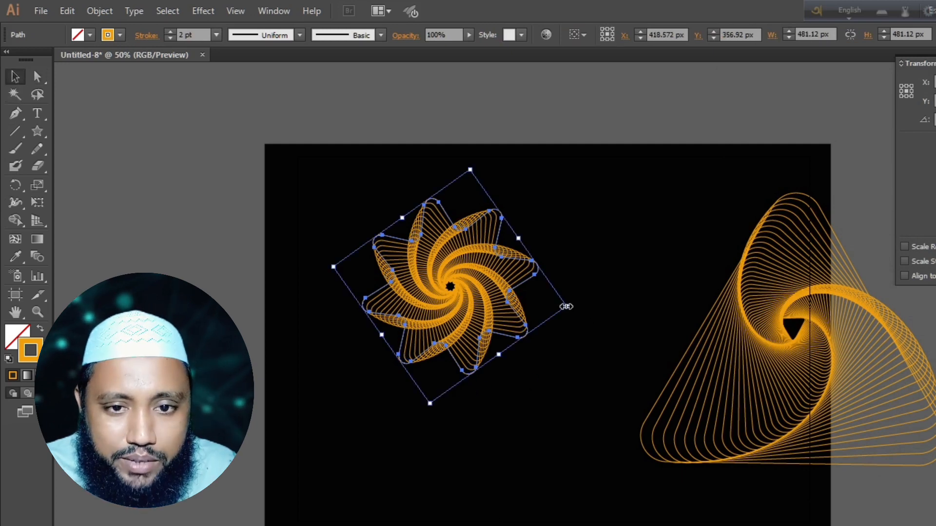
drag(568, 307, 701, 330)
drag(512, 337, 436, 372)
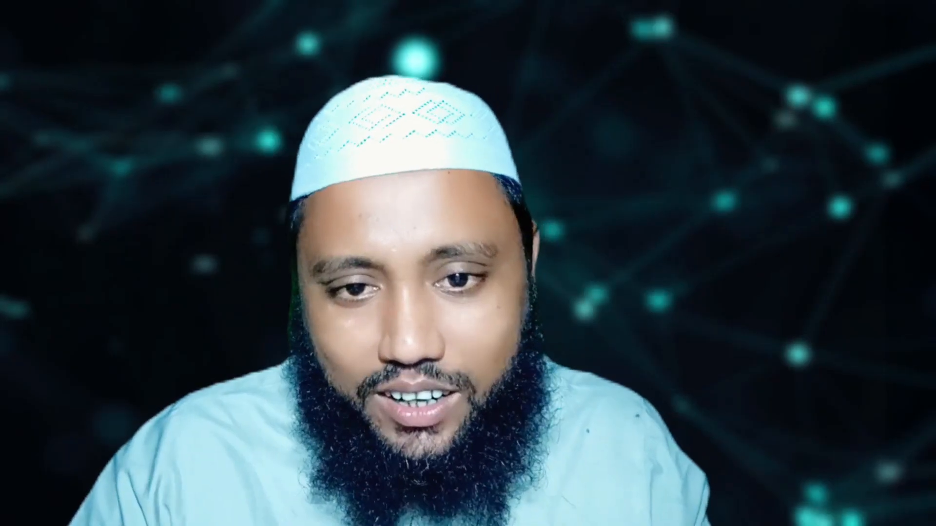